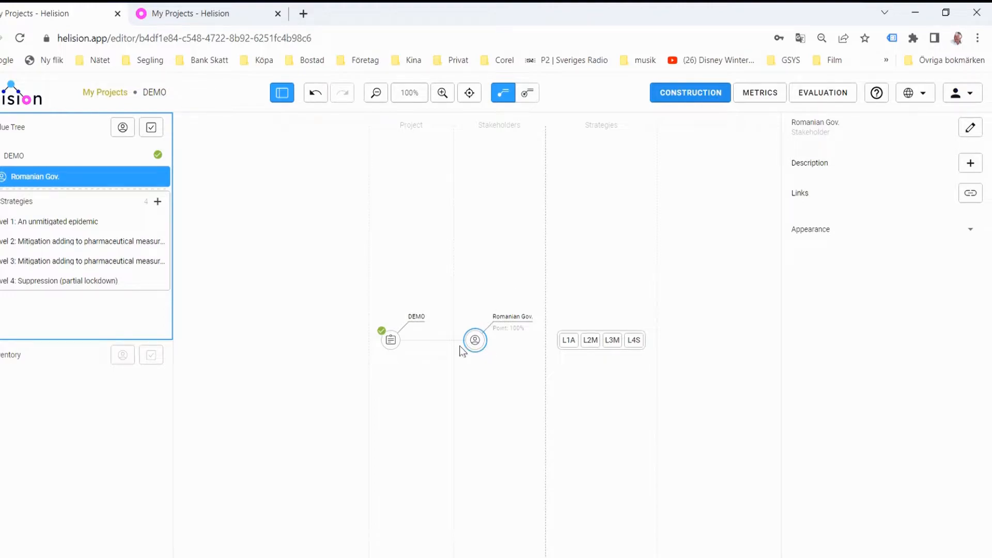
- Add a criterion named "Direct Fatalities" under the Romanian Gov. stakeholder and save it
{"action": "left_click", "coordinate": [475, 339]}
{"action": "left_click", "coordinate": [159, 129]}
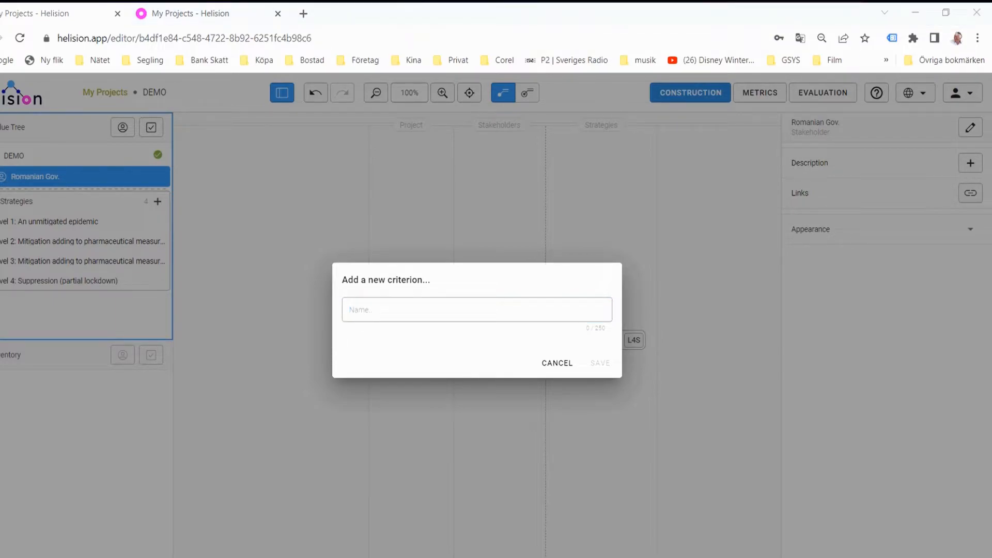
{"action": "left_click", "coordinate": [399, 314]}
{"action": "type", "text": "D"}
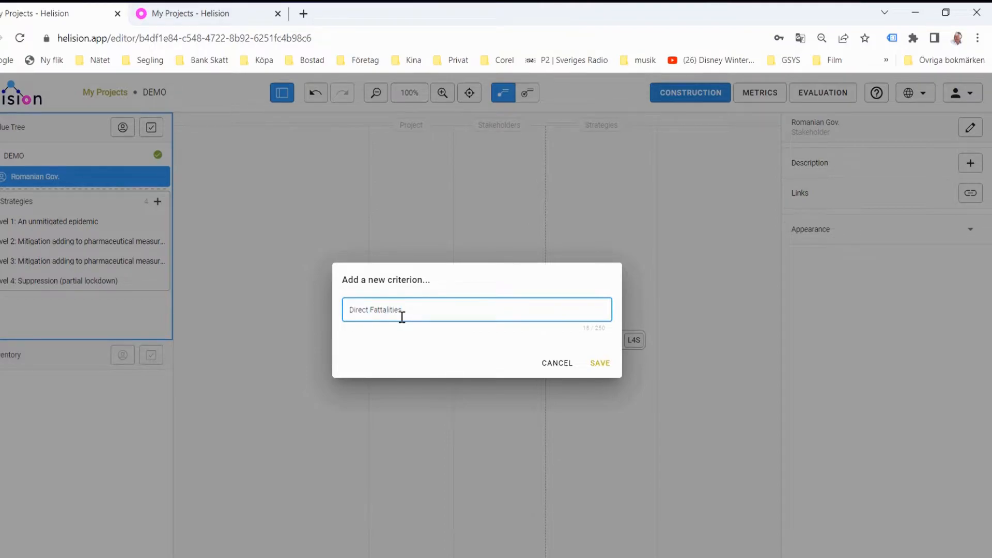
{"action": "type", "text": "irect Fattalities"}
{"action": "left_click", "coordinate": [380, 308]}
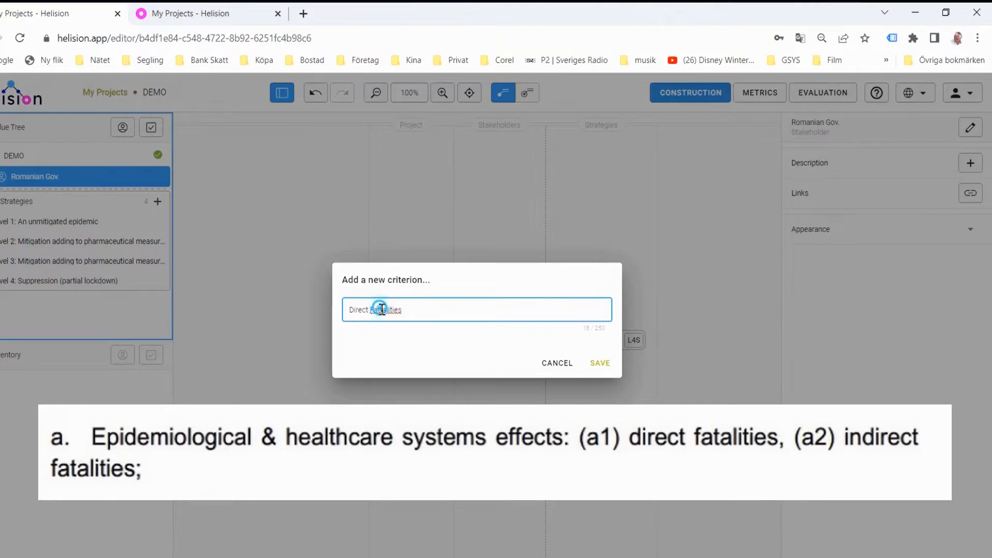
{"action": "key", "text": "BackSpace"}
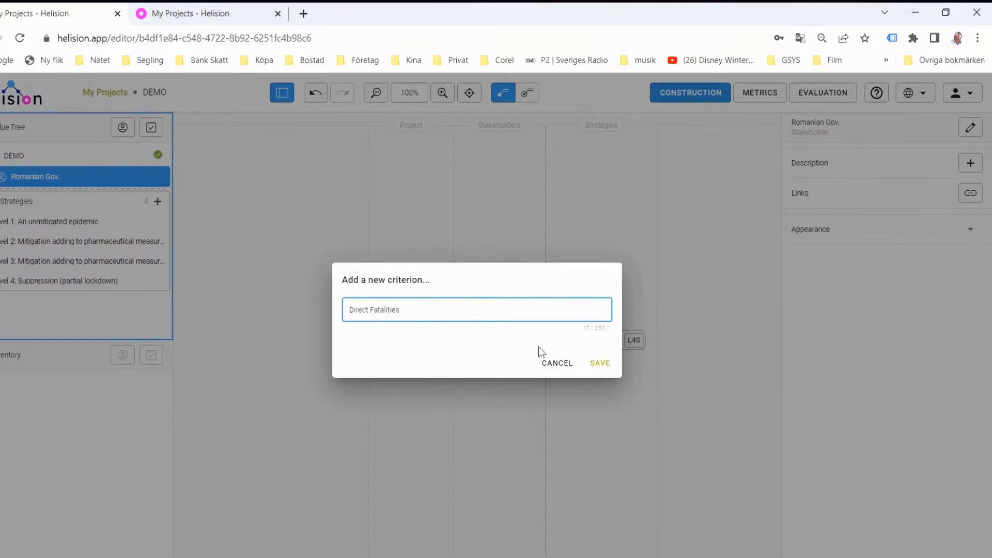
{"action": "left_click", "coordinate": [603, 364]}
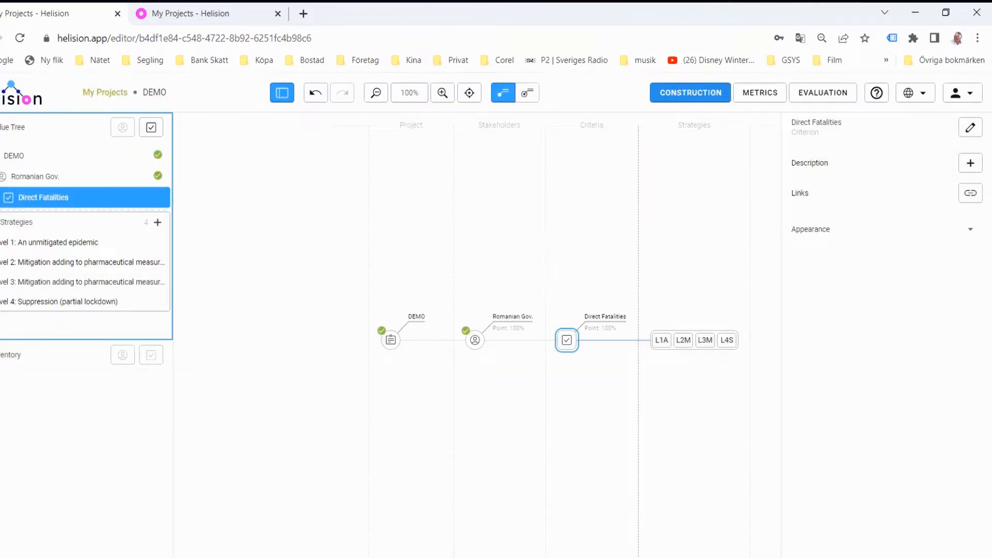
- Add a second criterion named "Economics" under Romanian Gov., agreeing to the removal of the parent's metrics
{"action": "left_click", "coordinate": [49, 176]}
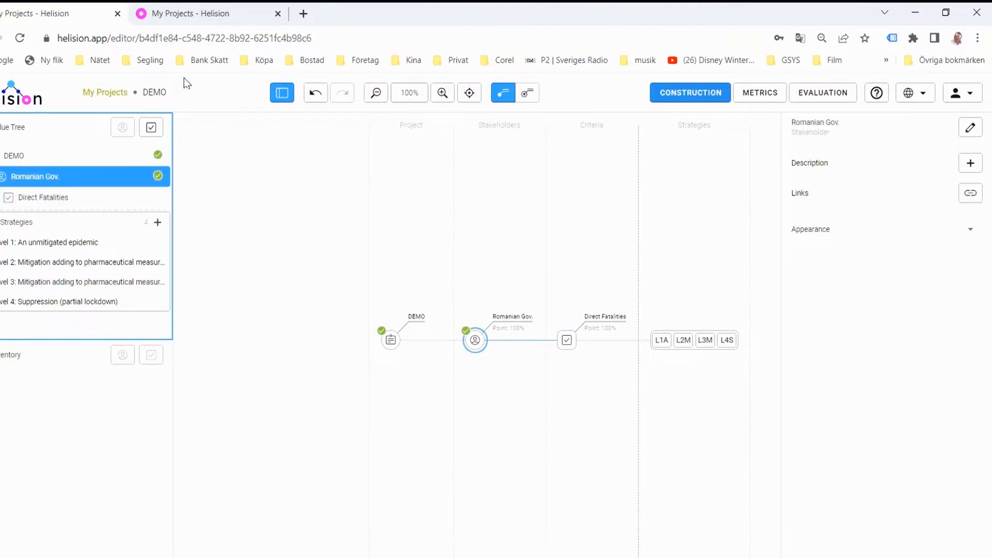
{"action": "left_click", "coordinate": [156, 132]}
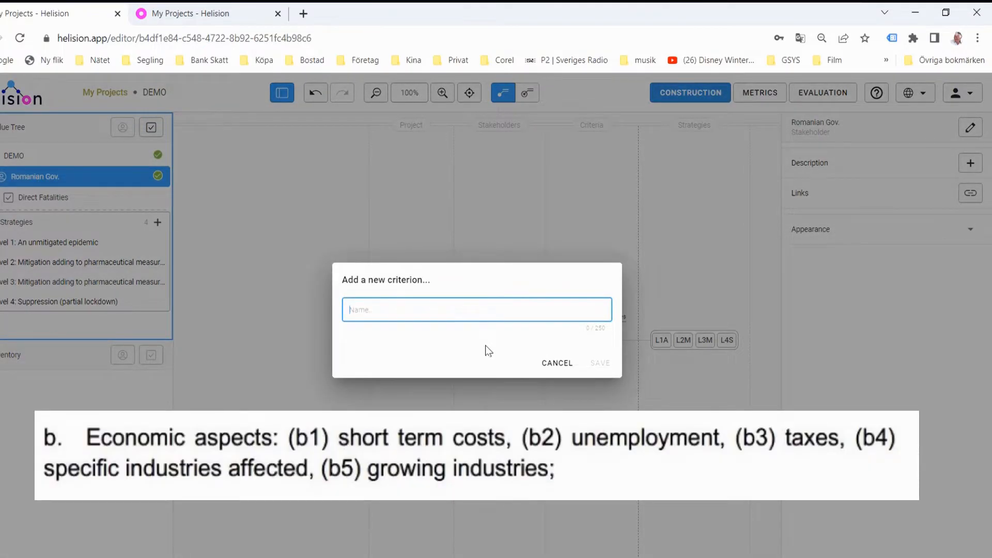
{"action": "type", "text": "Economics"}
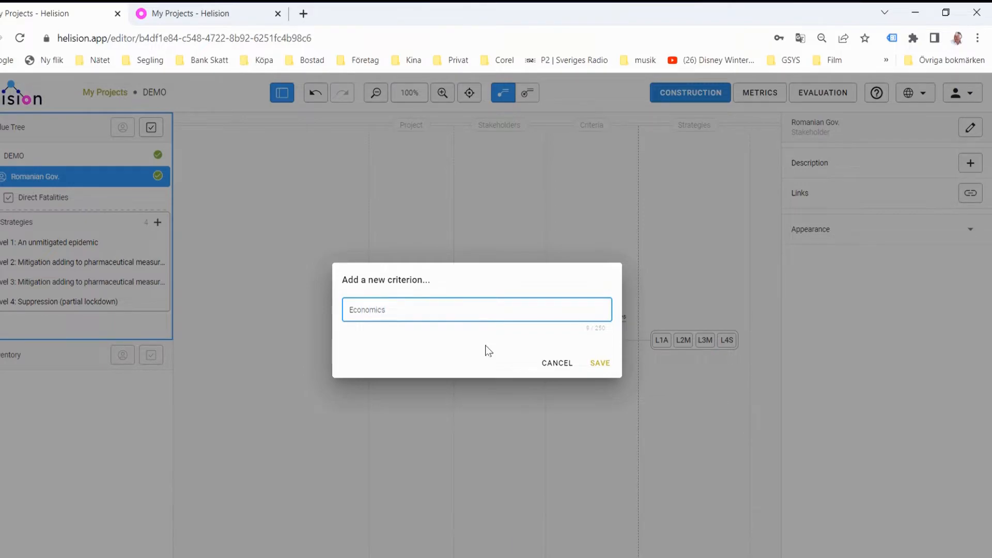
{"action": "left_click", "coordinate": [599, 362]}
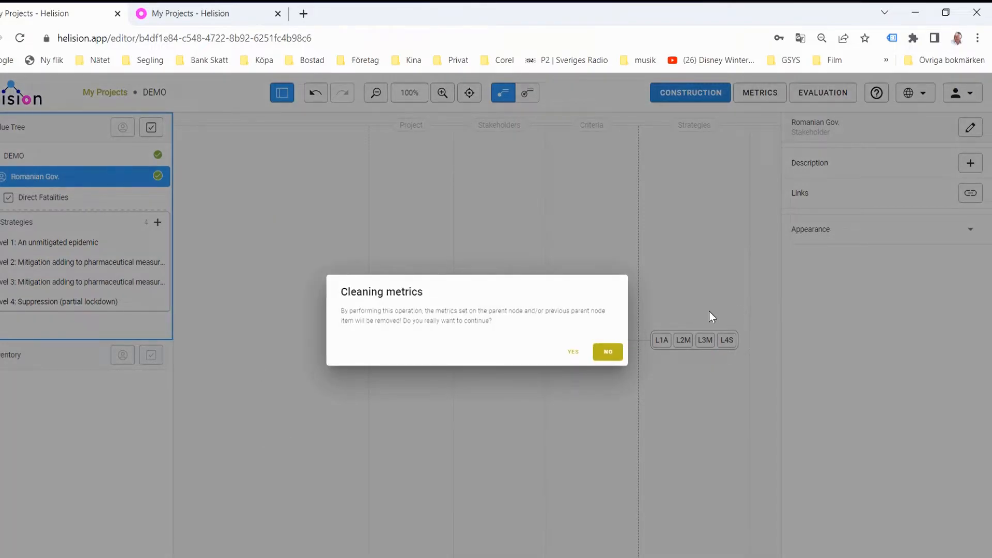
{"action": "left_click", "coordinate": [574, 352]}
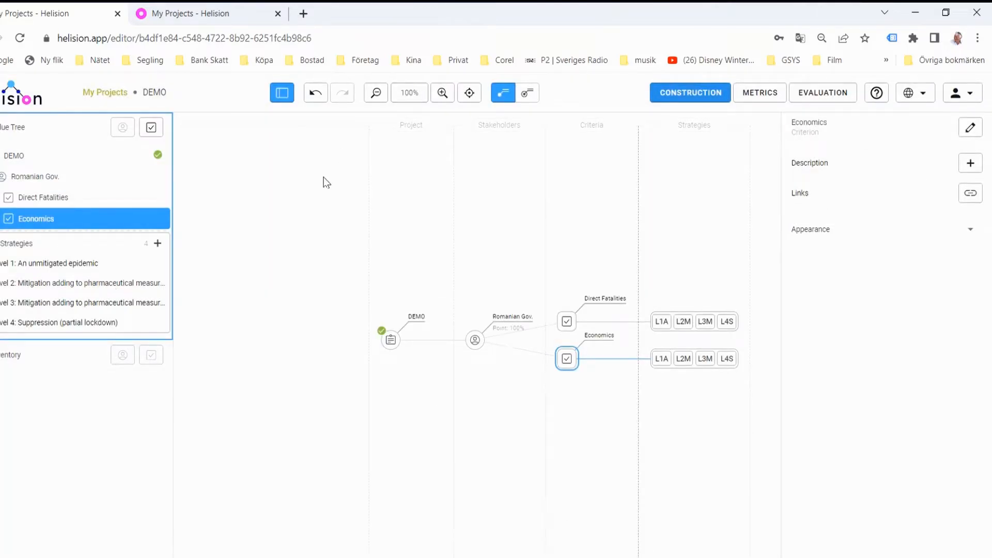
- Add a third criterion named "Social and Behavioural" under the Romanian Gov. stakeholder
{"action": "left_click", "coordinate": [23, 176]}
{"action": "left_click", "coordinate": [151, 127]}
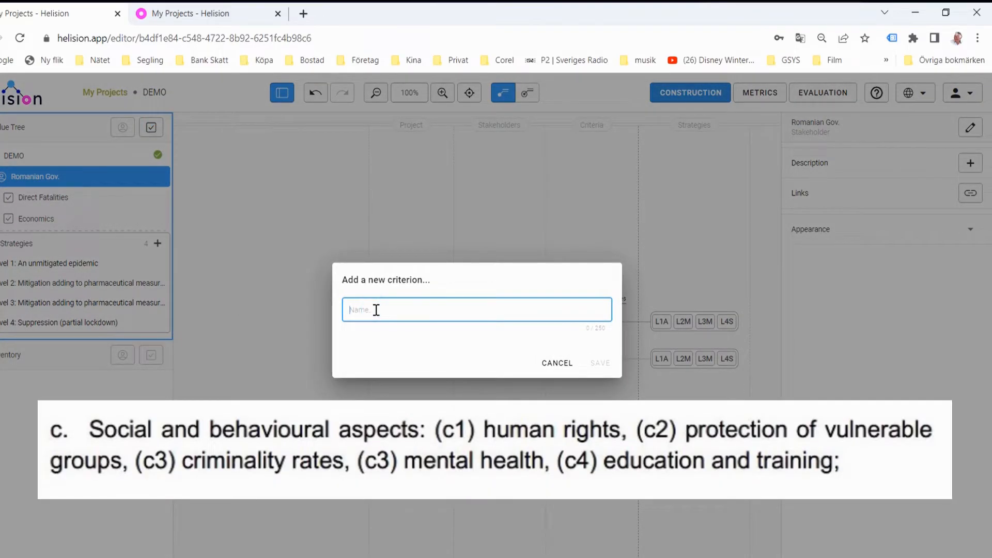
{"action": "type", "text": "Social and Be"}
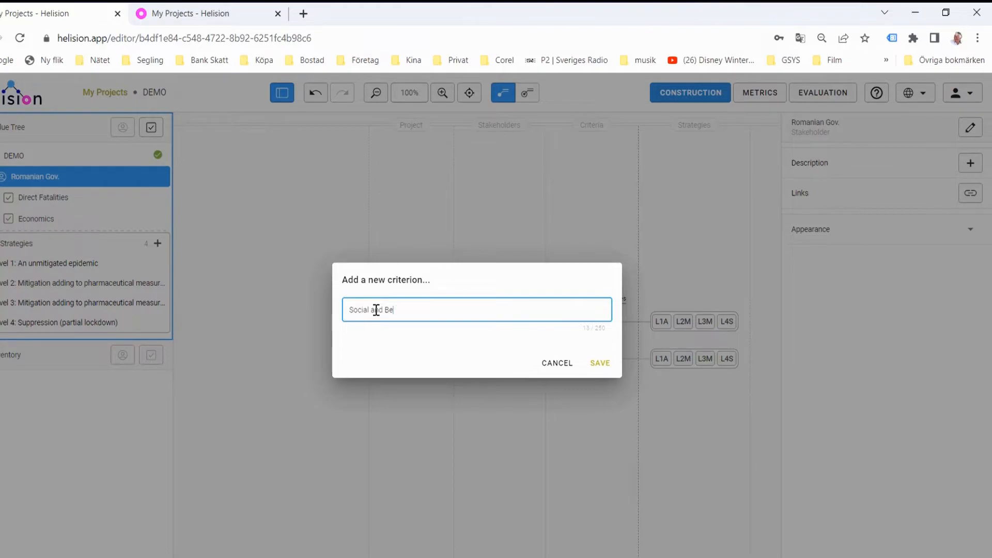
{"action": "type", "text": "vavioural"}
{"action": "left_click", "coordinate": [601, 363]}
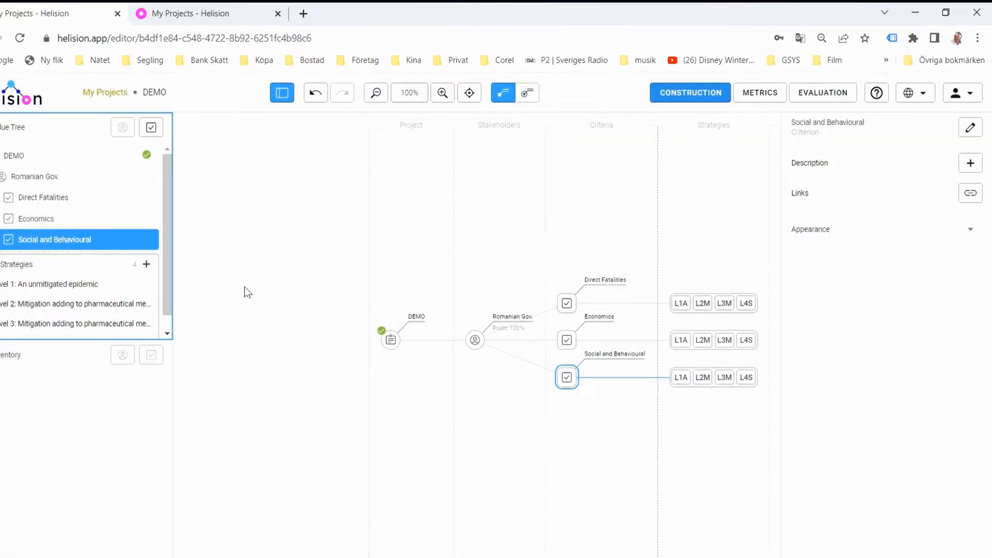
- Add a fourth criterion named "Public and Governance" under the Romanian Gov. stakeholder
{"action": "left_click", "coordinate": [40, 181]}
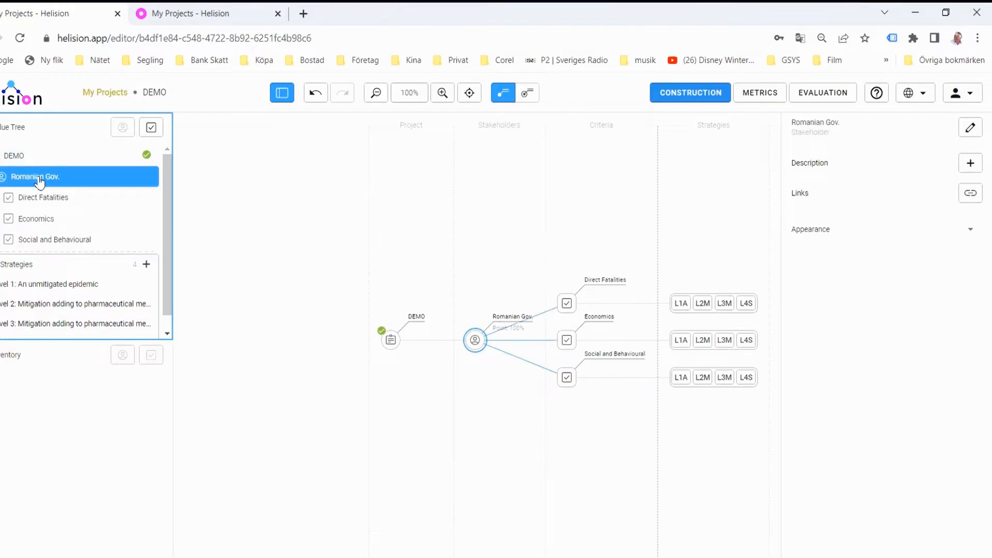
{"action": "left_click", "coordinate": [151, 127]}
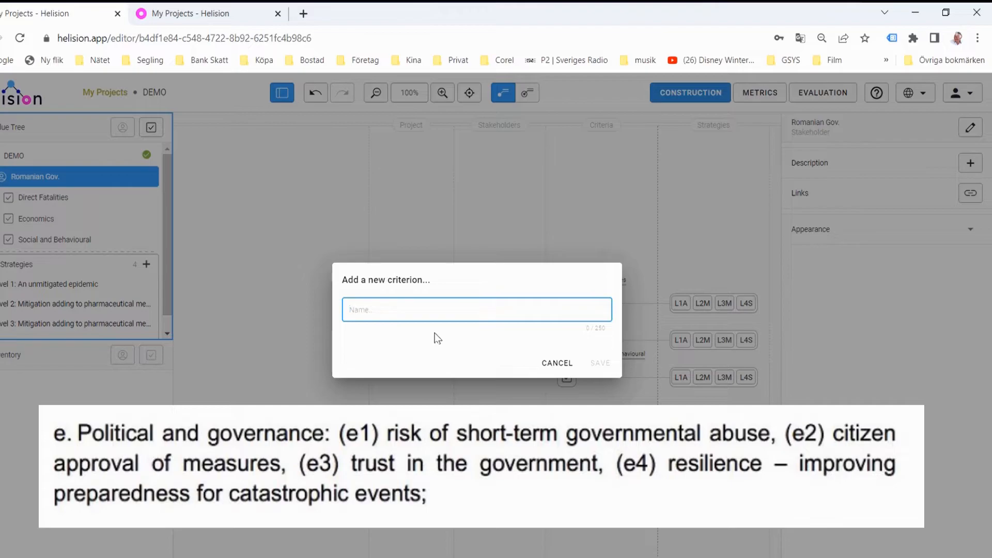
{"action": "type", "text": "Public and Governance"}
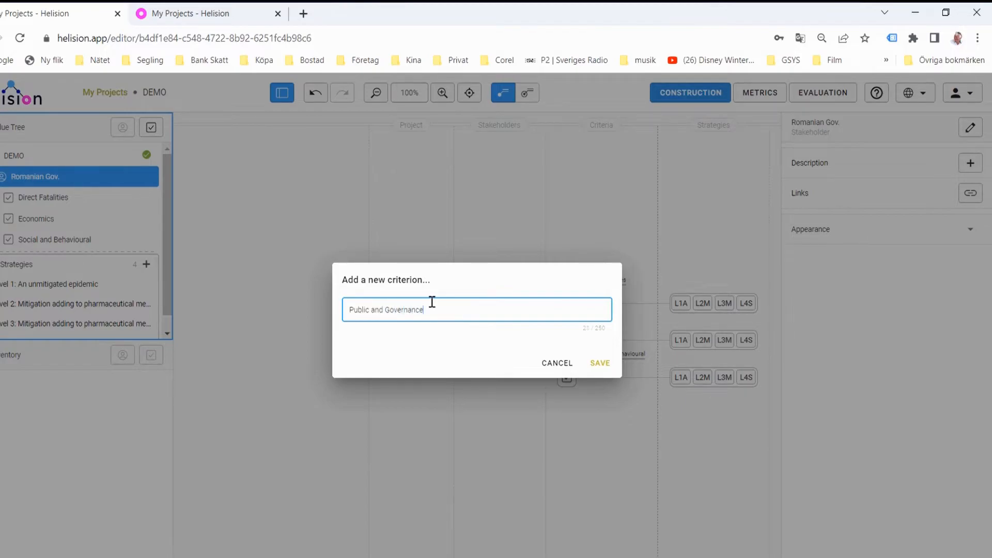
{"action": "left_click", "coordinate": [597, 363]}
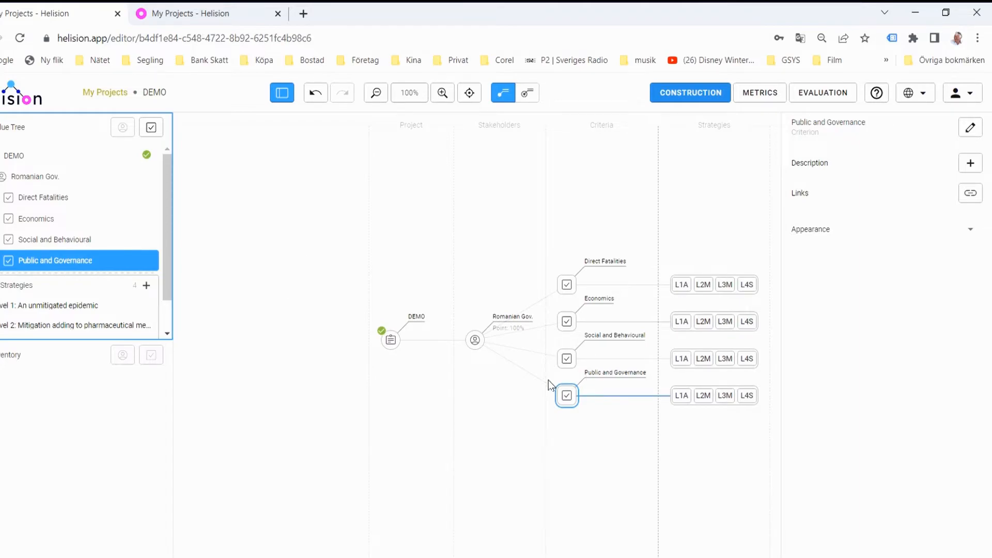
- Switch to the already open Covid 19 in Romania project and set the Romania gov. stakeholder's appearance colour to grey
{"action": "left_click", "coordinate": [195, 17]}
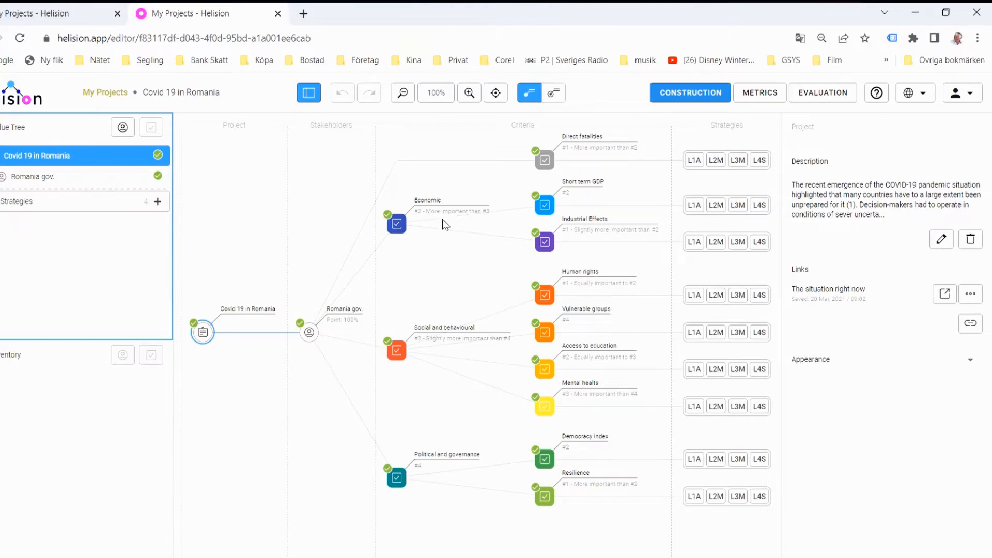
{"action": "left_click", "coordinate": [397, 227]}
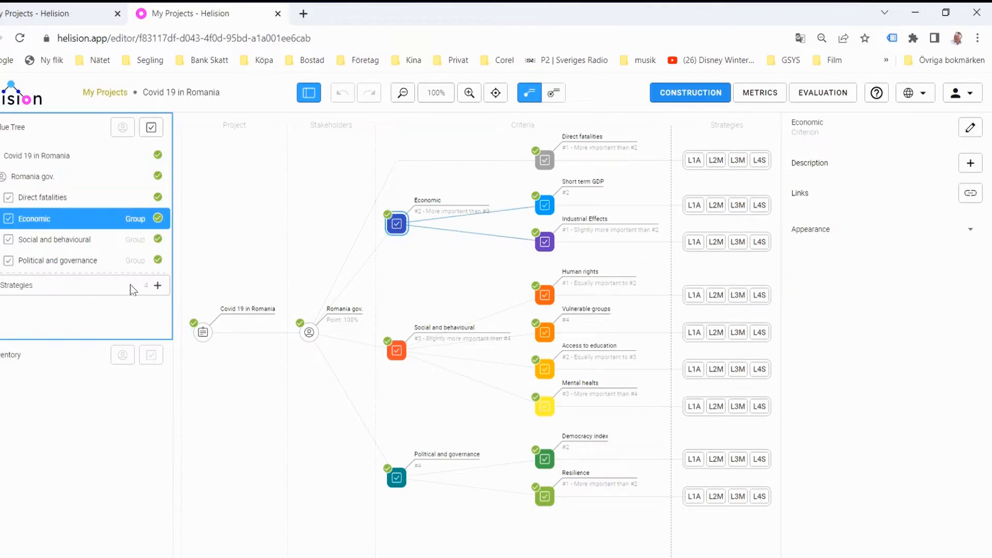
{"action": "left_click", "coordinate": [28, 174]}
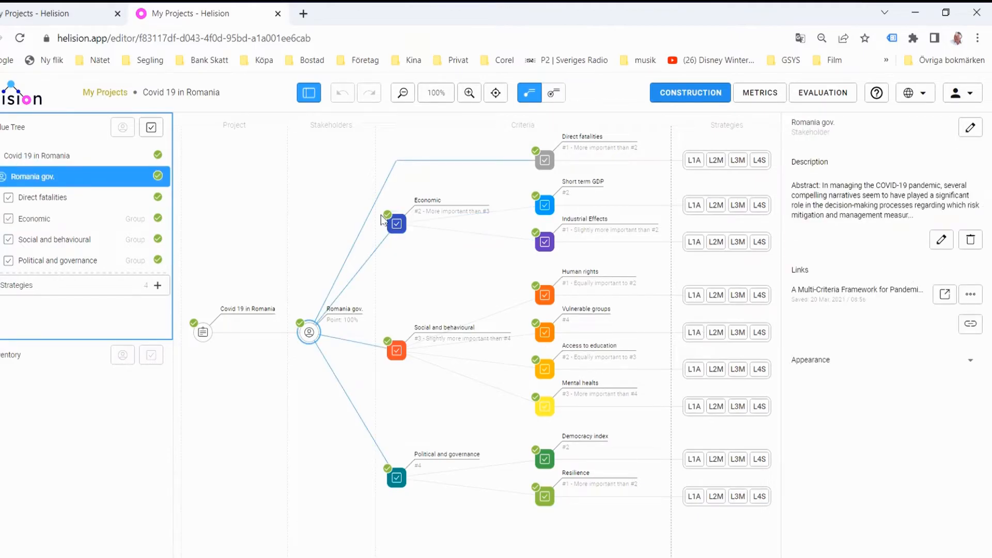
{"action": "left_click", "coordinate": [905, 361]}
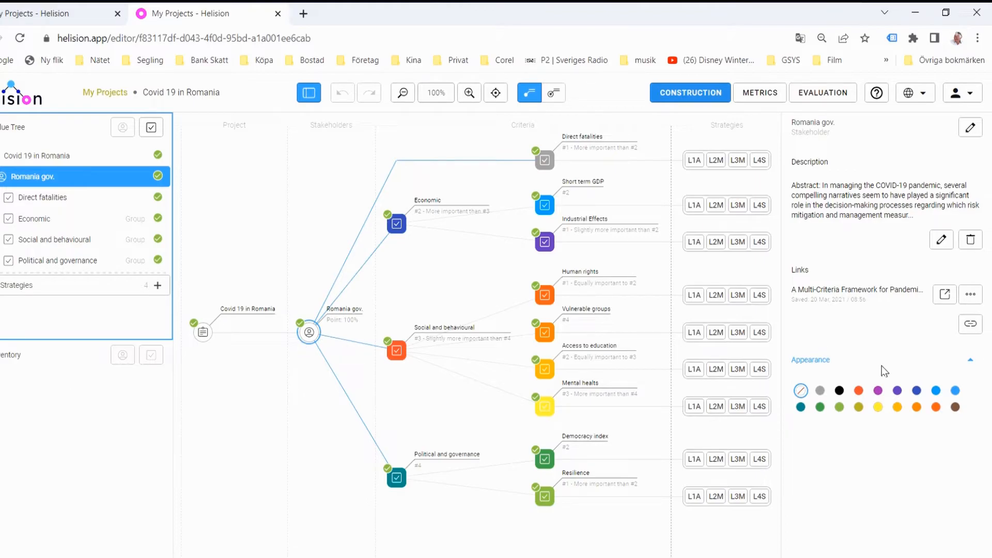
{"action": "left_click", "coordinate": [819, 391]}
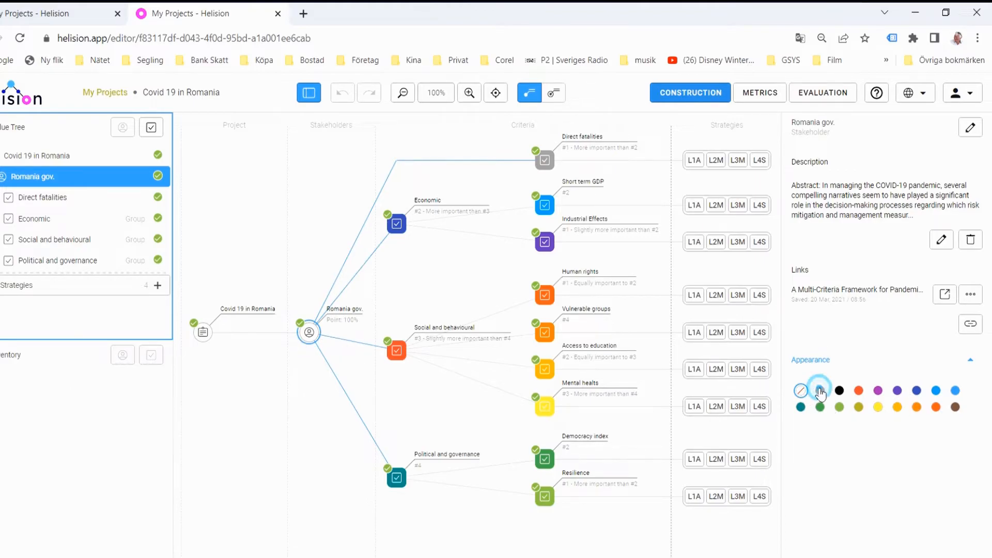
{"action": "left_click", "coordinate": [454, 386]}
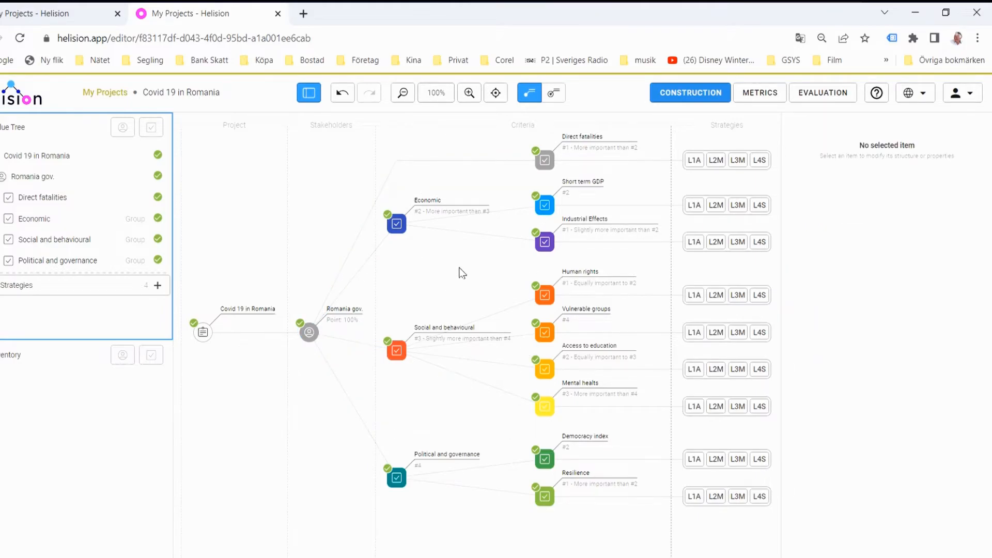
- Correct the name of the misspelled yellow criterion under Social and behavioural to "Mental health"
{"action": "left_click_drag", "start_coordinate": [463, 287], "coordinate": [370, 295]}
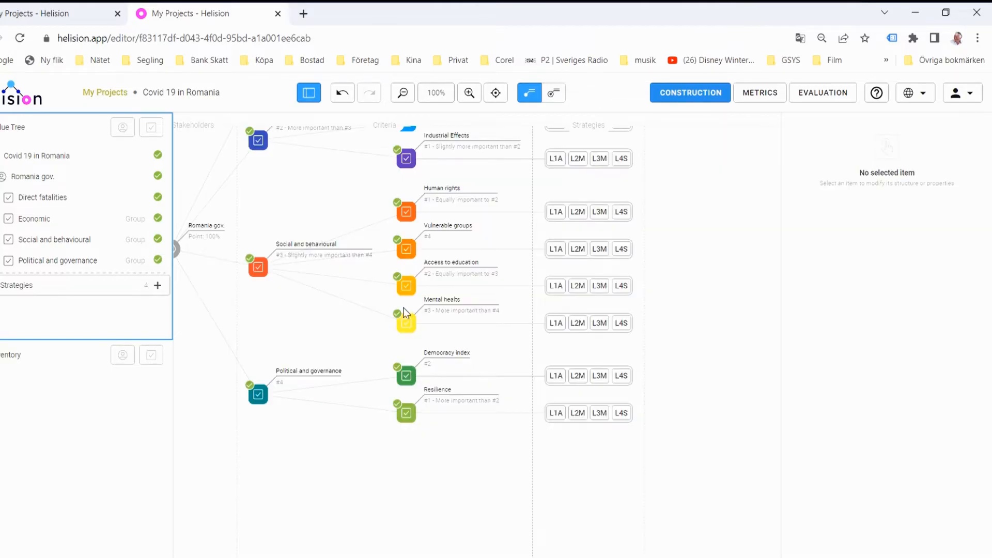
{"action": "left_click", "coordinate": [407, 320]}
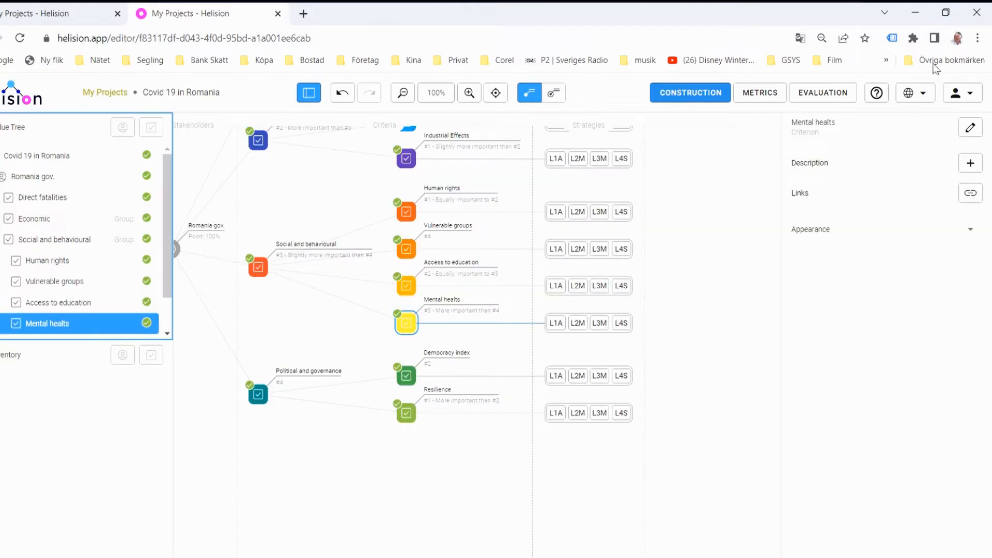
{"action": "left_click", "coordinate": [971, 127]}
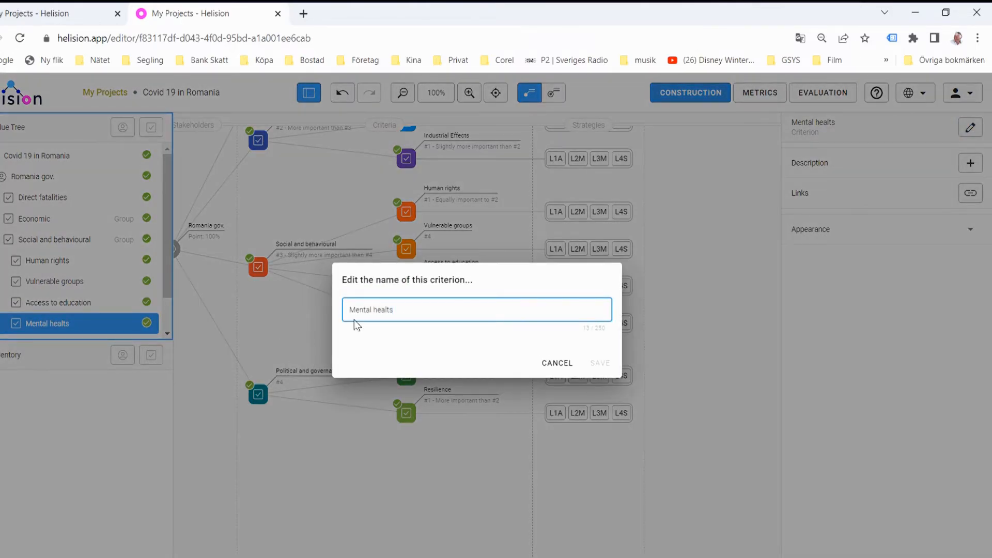
{"action": "left_click", "coordinate": [390, 314]}
{"action": "type", "text": "h"}
{"action": "left_click", "coordinate": [414, 311]}
{"action": "key", "text": "BackSpace"}
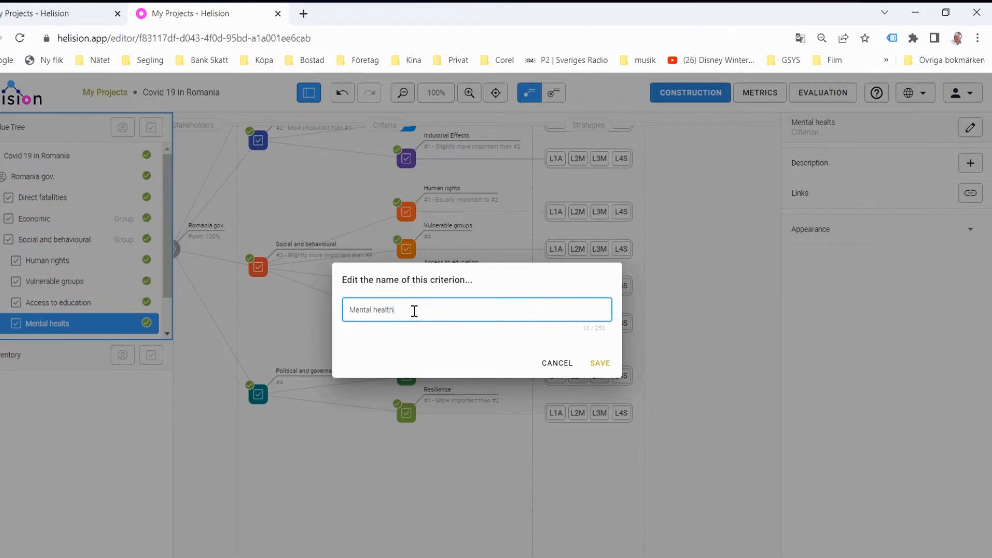